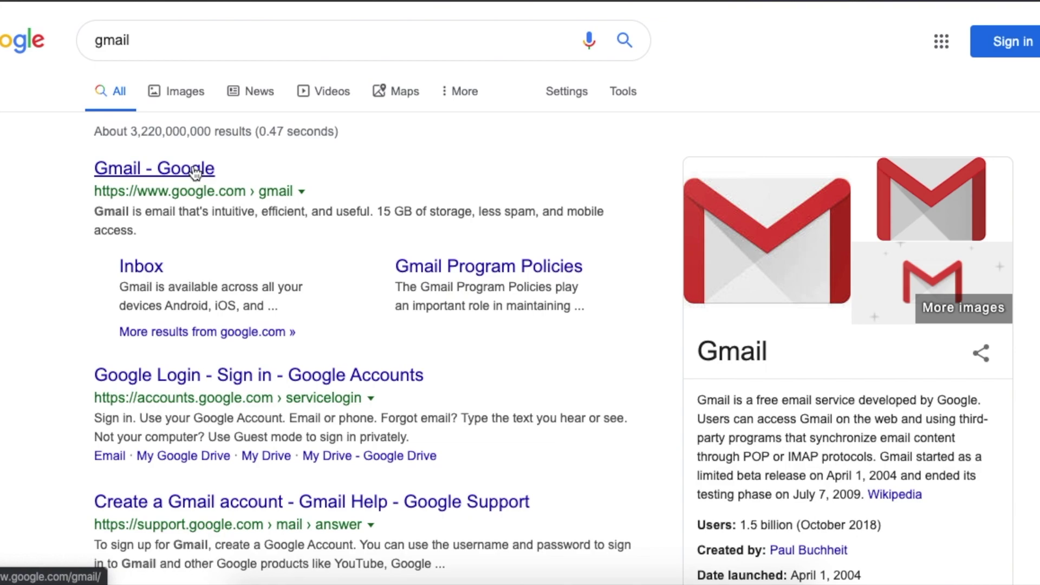
- Open the 'Gmail - Google' search result to reach the Gmail landing page
click(196, 173)
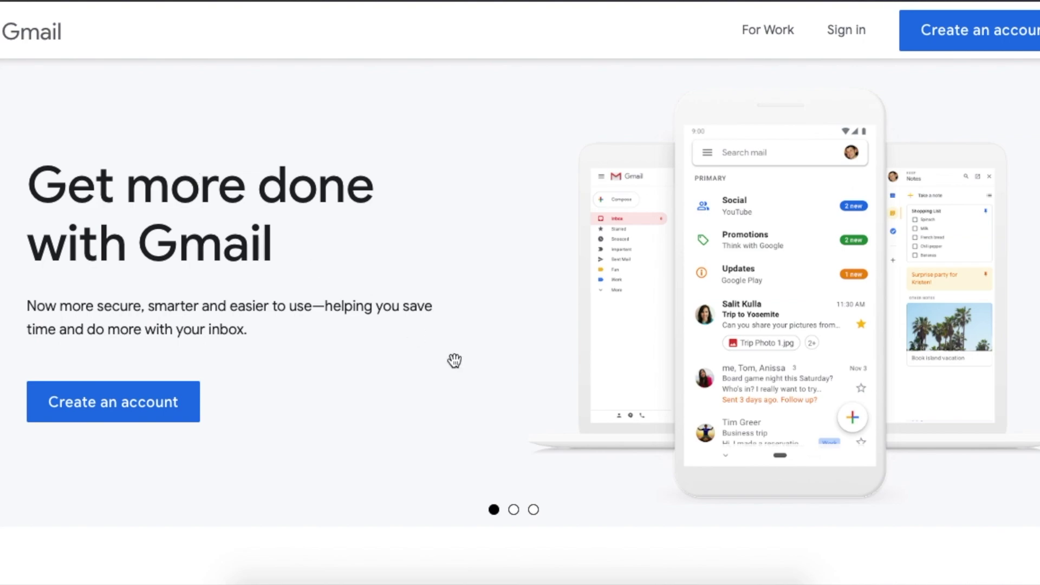
- Cycle through the Gmail feature slides, including 'A faster way to reply', then start creating an account
click(514, 509)
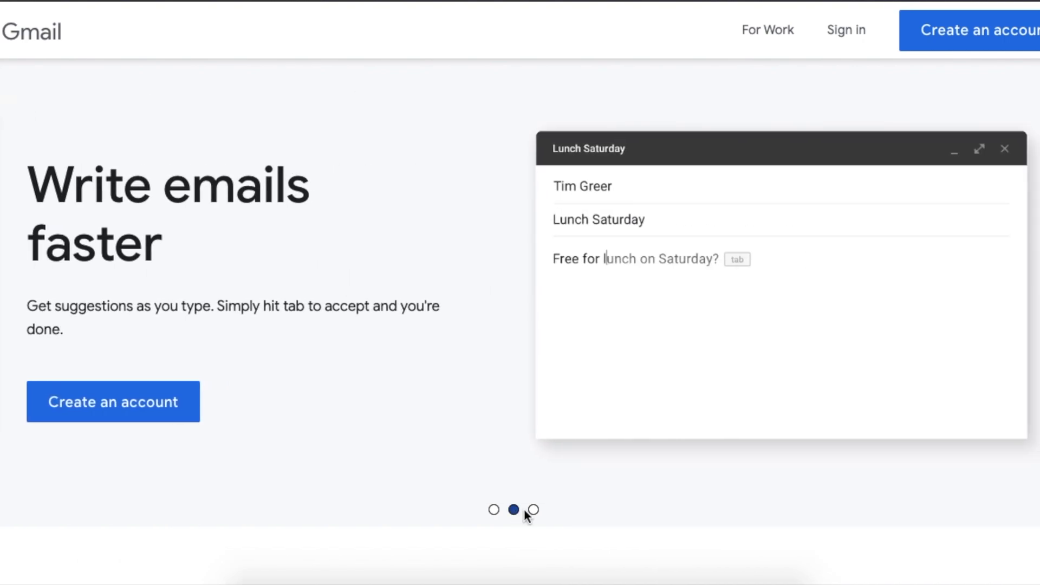
click(533, 510)
click(514, 510)
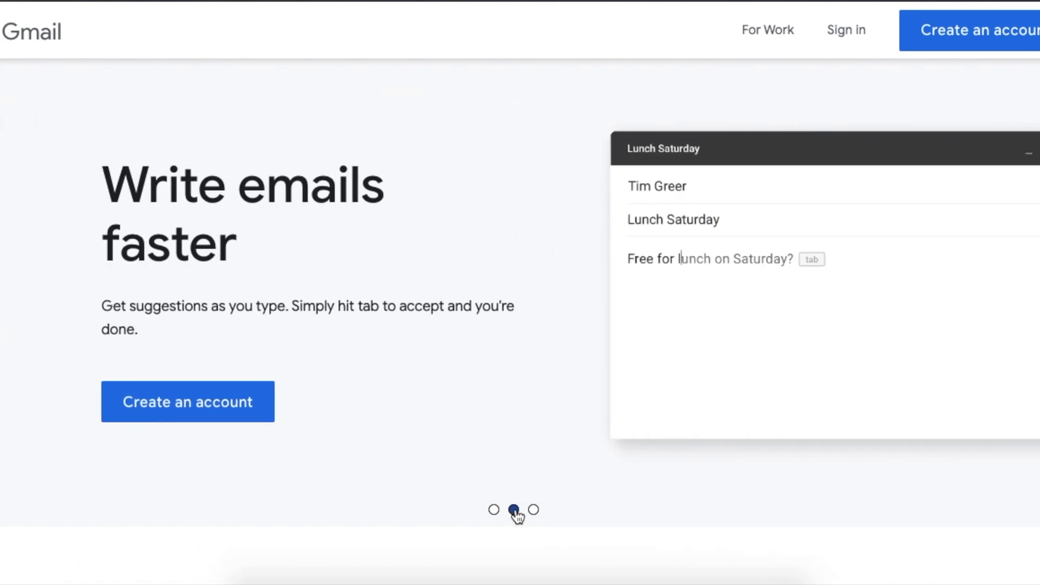
click(534, 511)
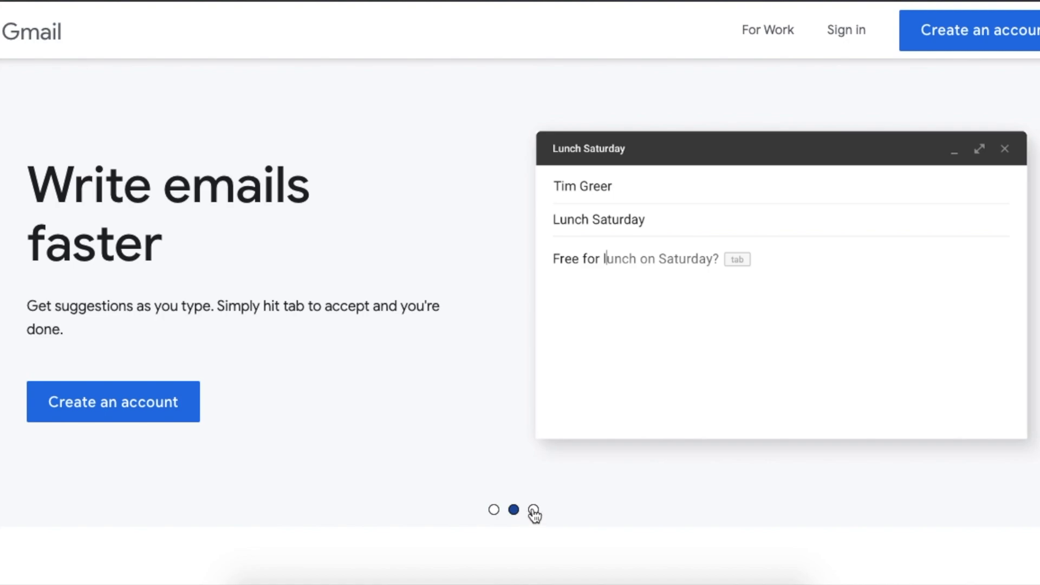
click(533, 511)
click(515, 512)
click(533, 511)
click(514, 512)
click(533, 510)
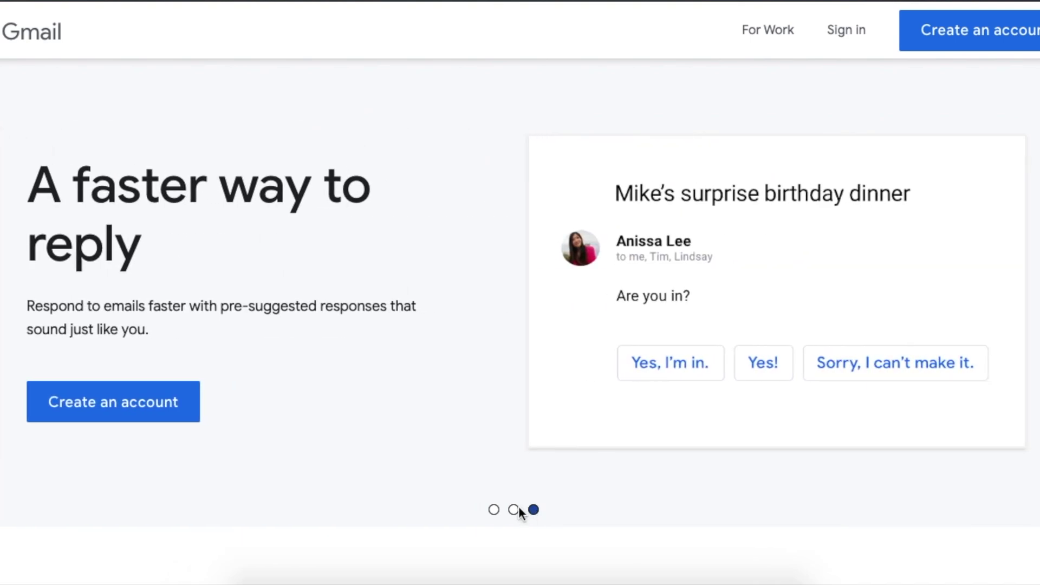
click(180, 418)
- Enter the user's first name in the First name field
click(282, 224)
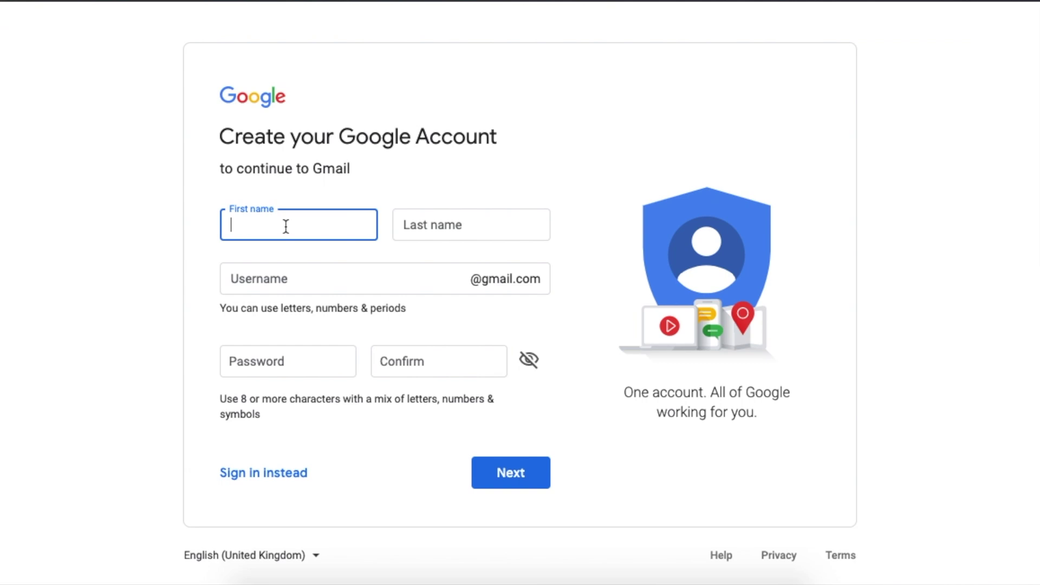
click(269, 221)
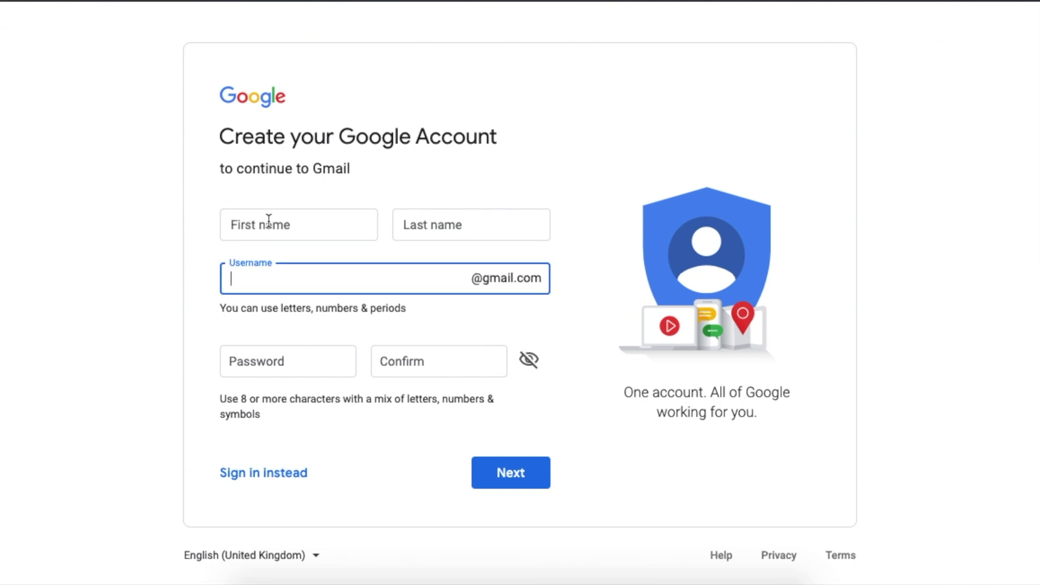
click(270, 222)
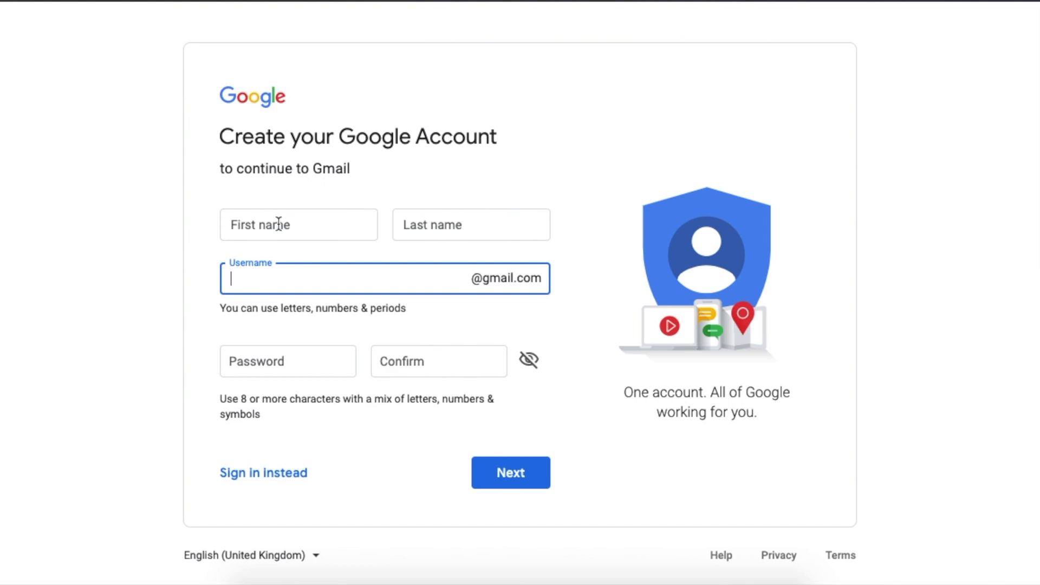
click(278, 223)
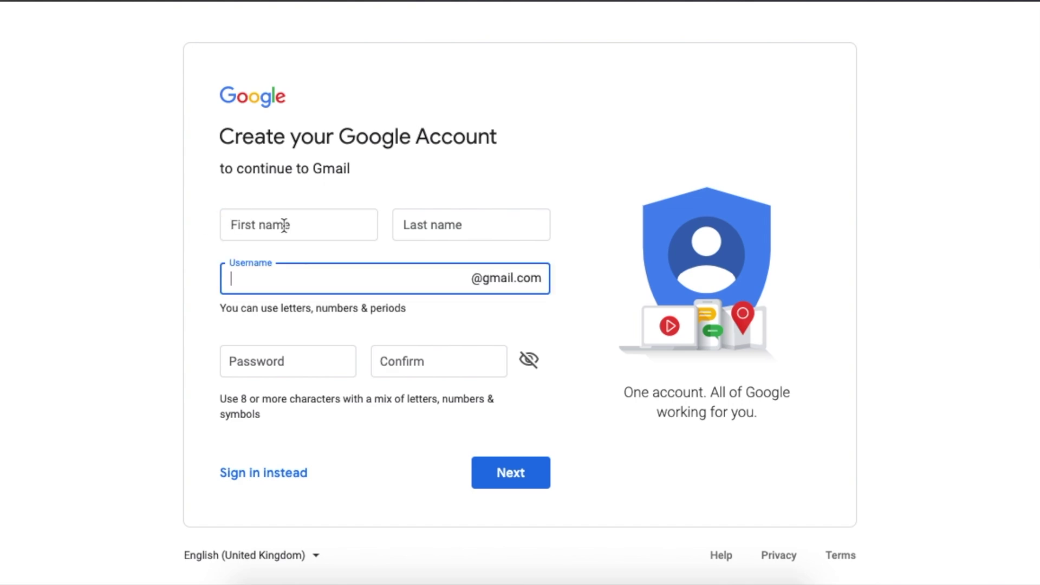
click(284, 224)
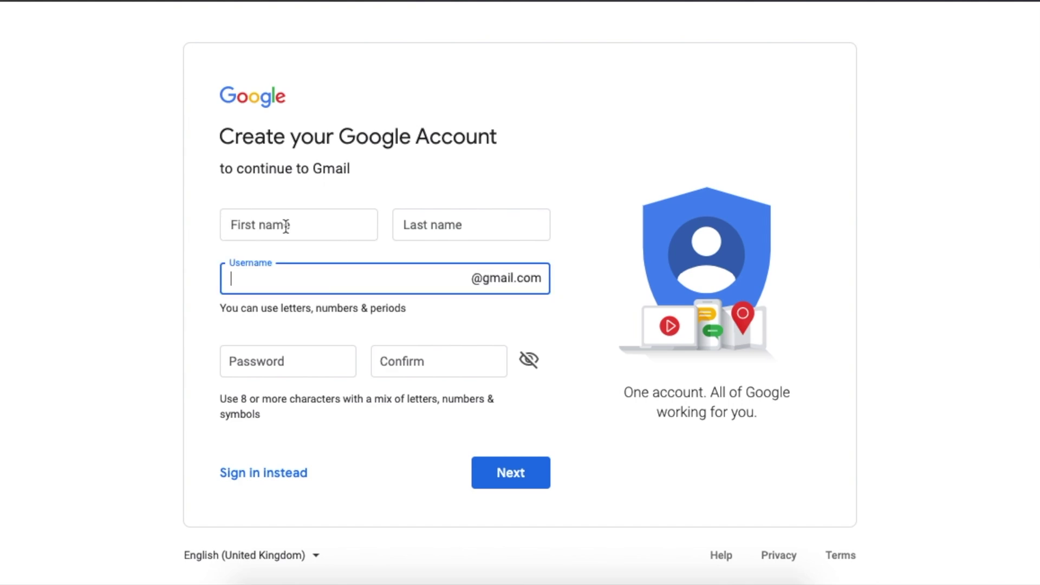
click(286, 225)
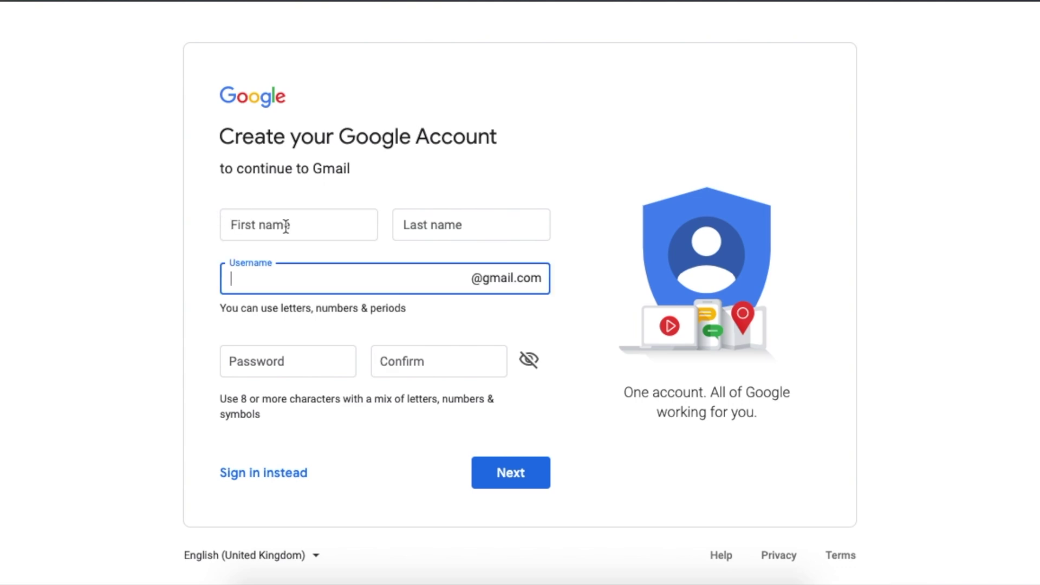
click(285, 226)
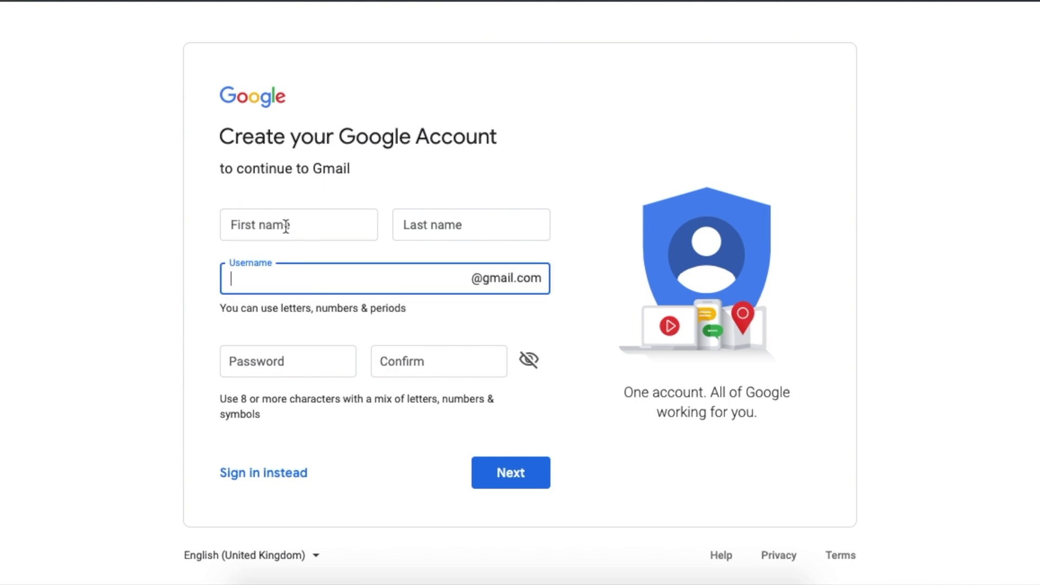
click(286, 225)
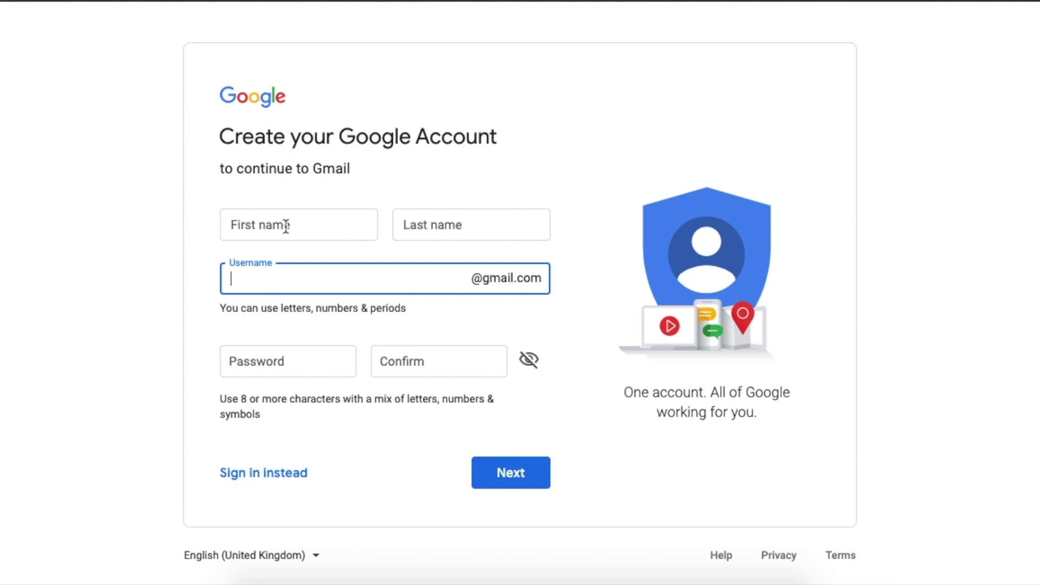
click(286, 225)
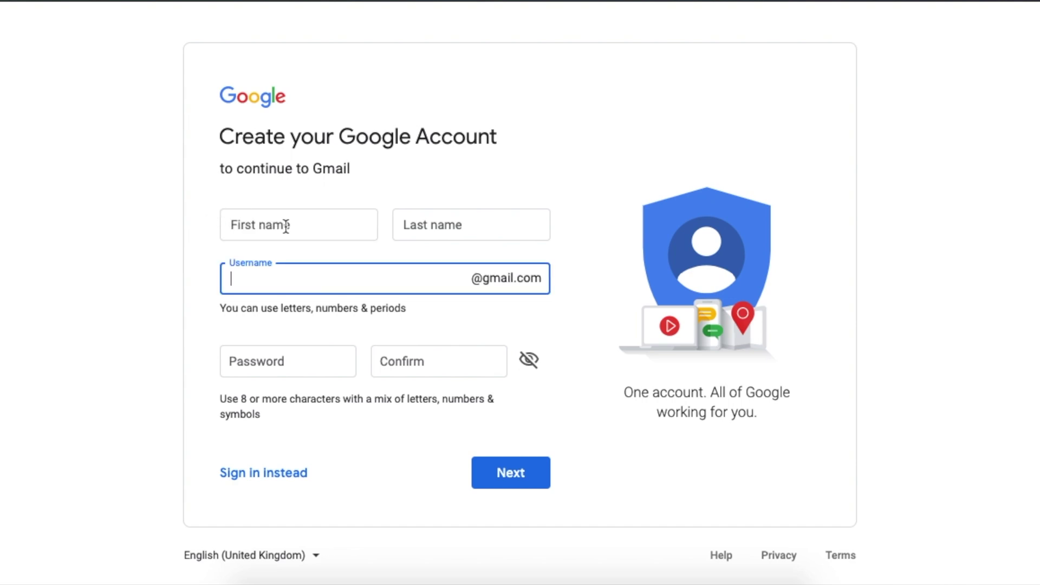
click(285, 225)
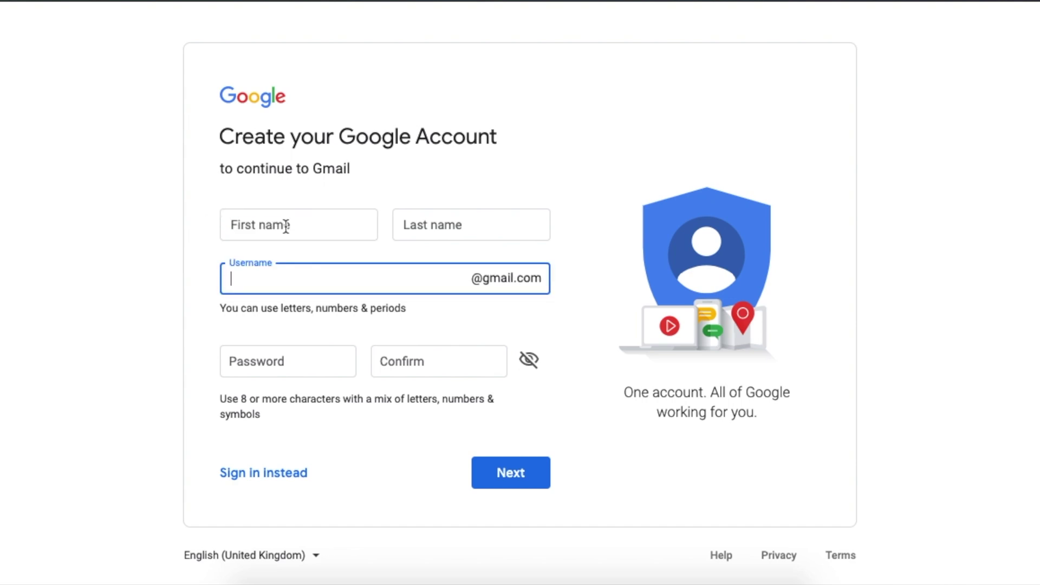
click(285, 226)
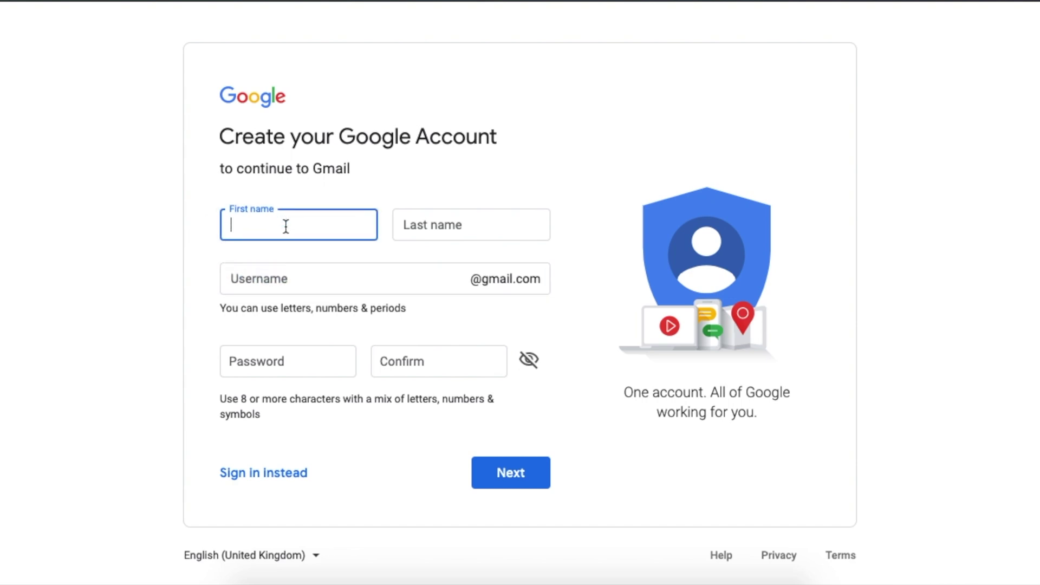
- Fill in the user's last name and a desired Gmail username based on the name
click(471, 225)
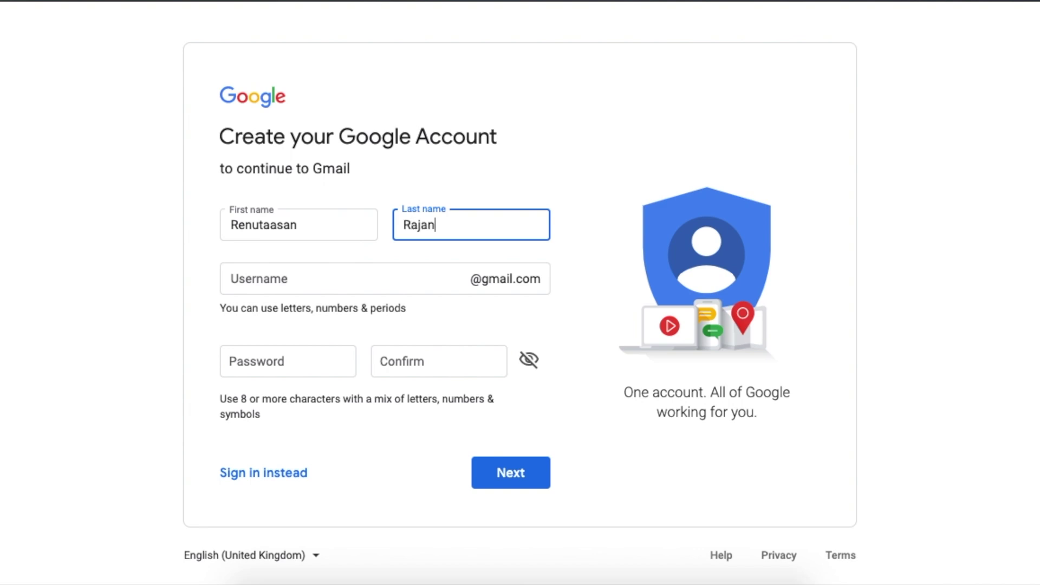
click(232, 278)
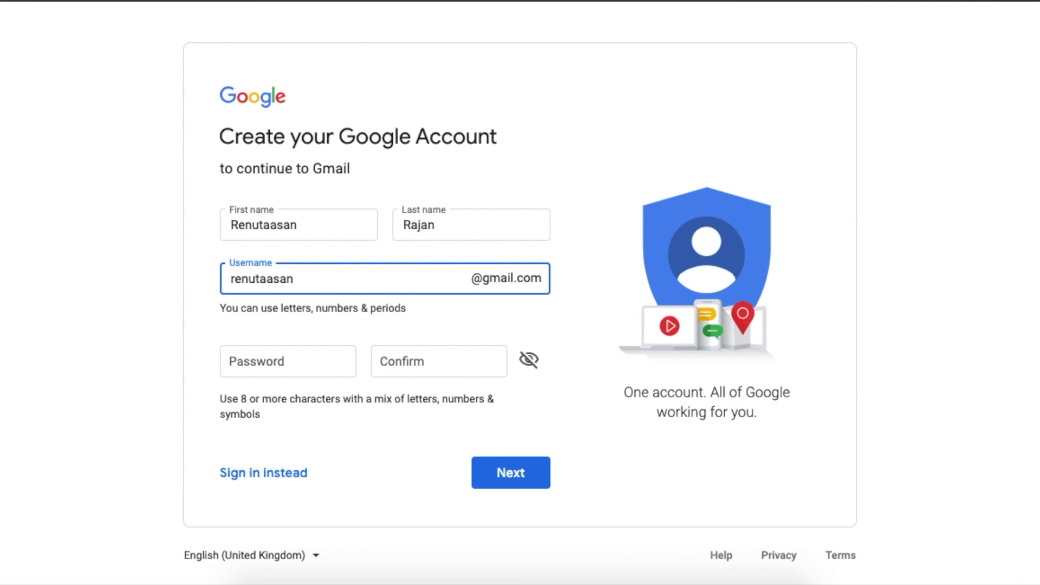
- Type the account password into both the Password and Confirm fields
click(413, 318)
click(314, 360)
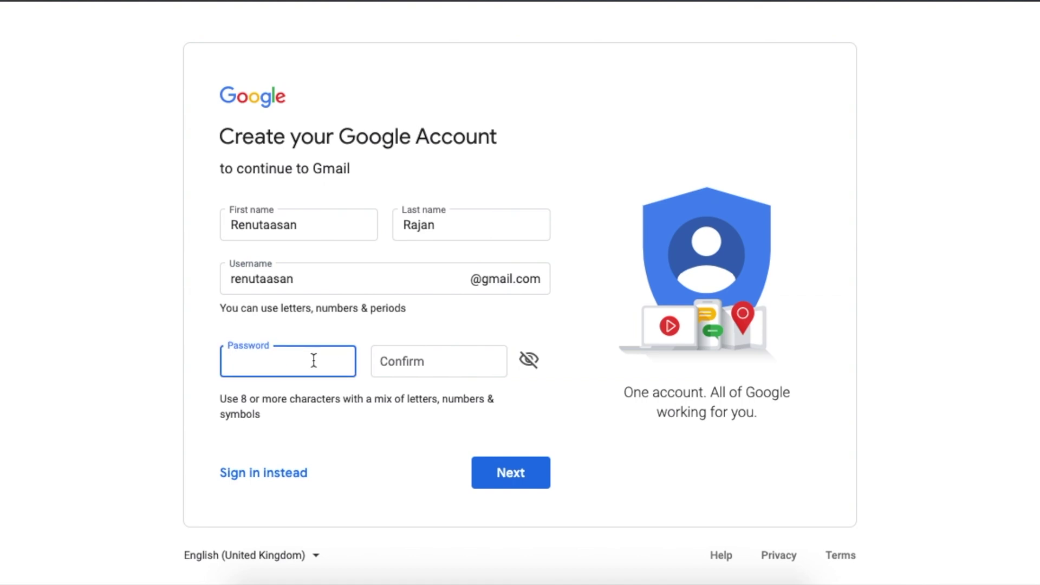
text(••••••••••)
text(•)
click(439, 361)
text(••••••••••••)
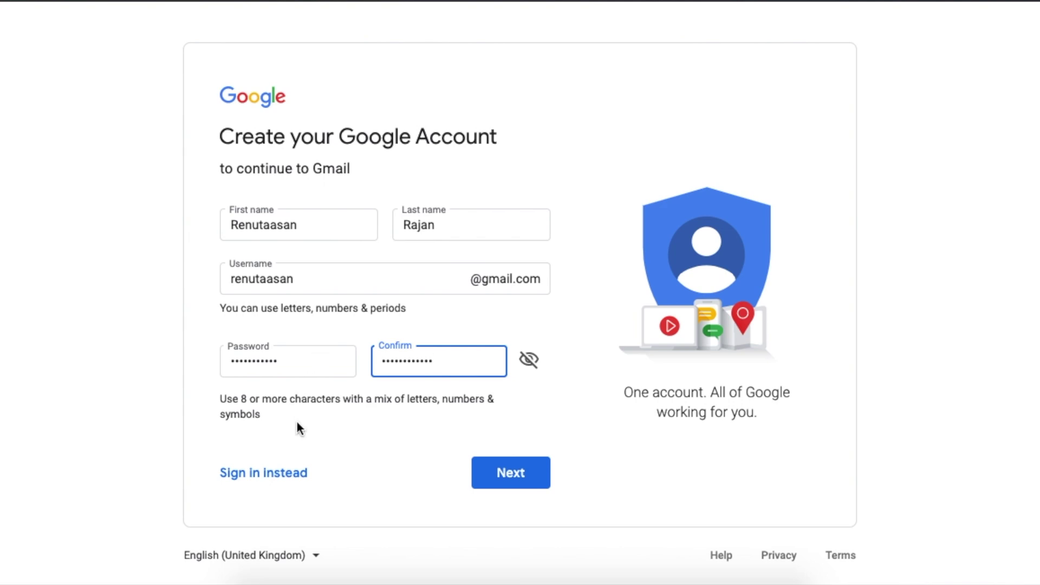
- Reveal the passwords and delete the extra character from the confirmation entry
click(531, 362)
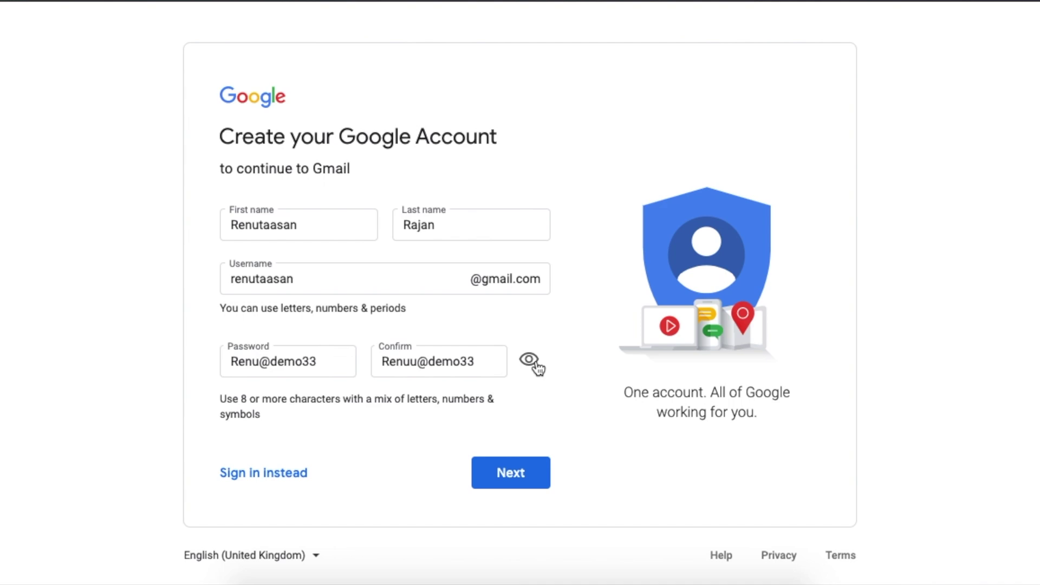
click(410, 360)
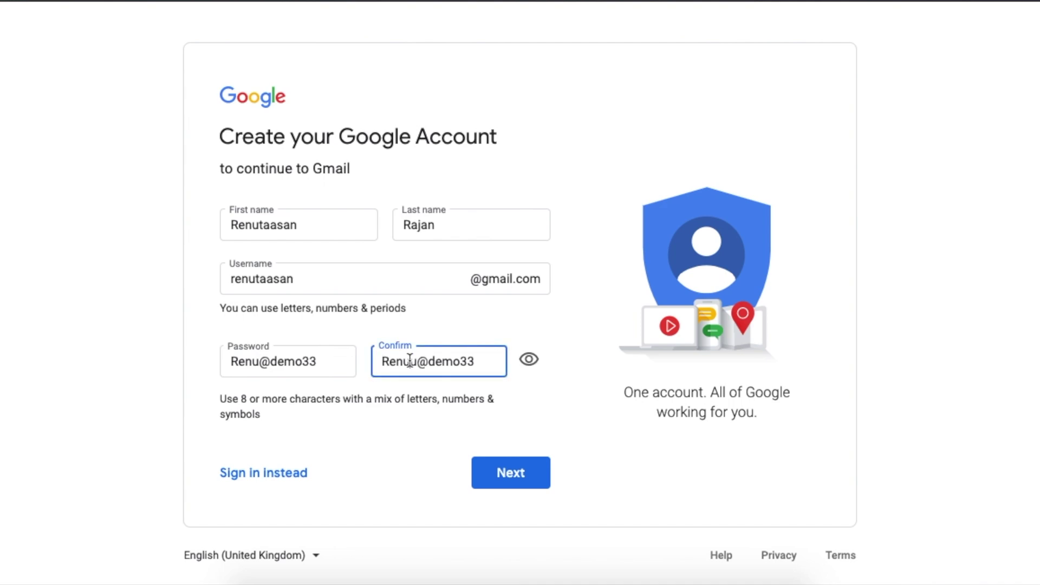
key(BackSpace)
- Submit the form, then try username variants with '33' and 'demo' before submitting a replacement
click(509, 477)
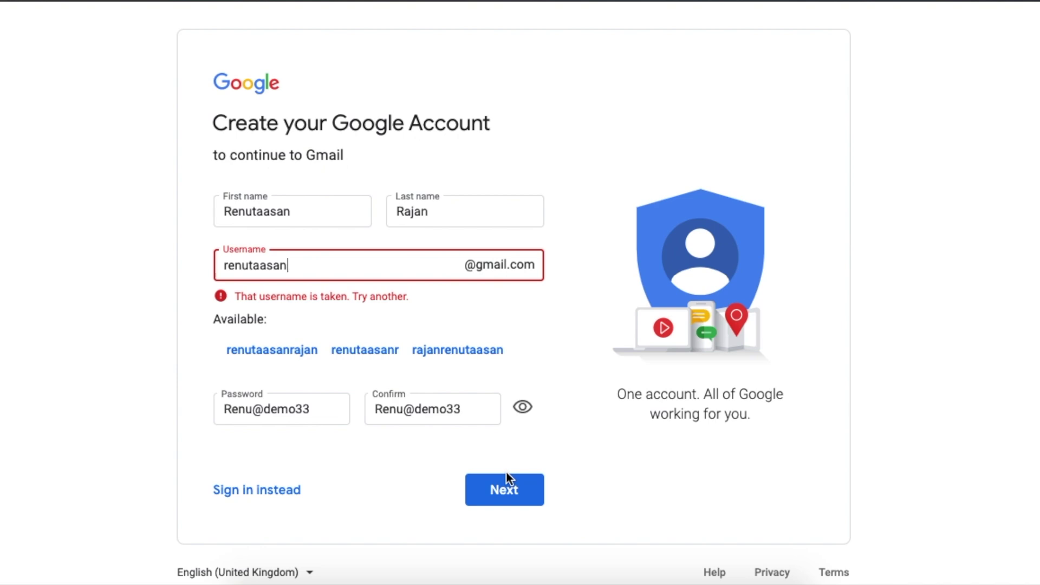
text(33)
key(BackSpace)
key(BackSpace)
text(demo)
key(BackSpace)
key(BackSpace)
key(BackSpace)
key(BackSpace)
key(ctrl+a)
click(514, 503)
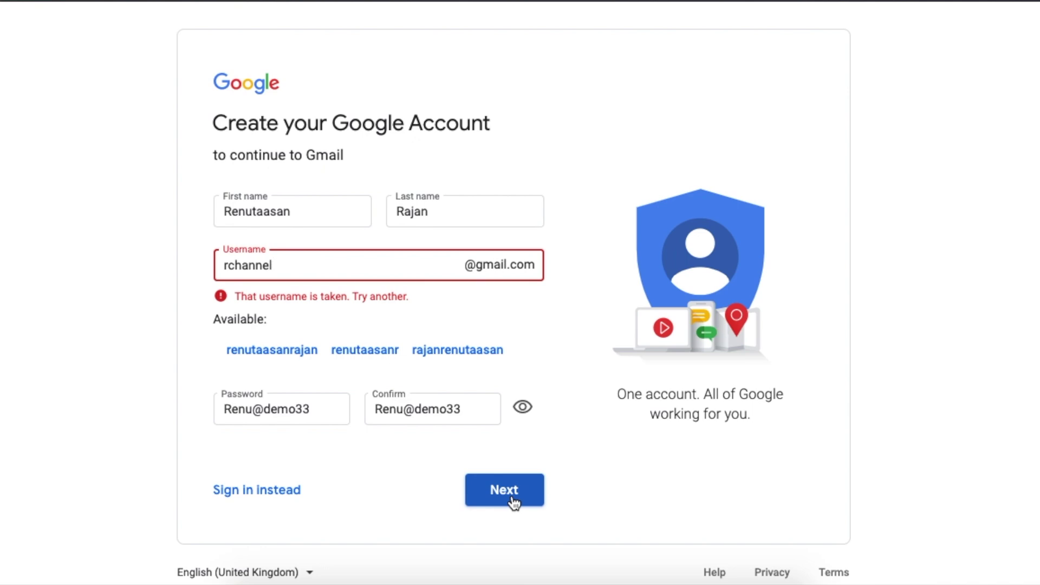
- Retry with '33' appended, then replace it with the name-plus-'demo' username and submit
text(33)
click(508, 497)
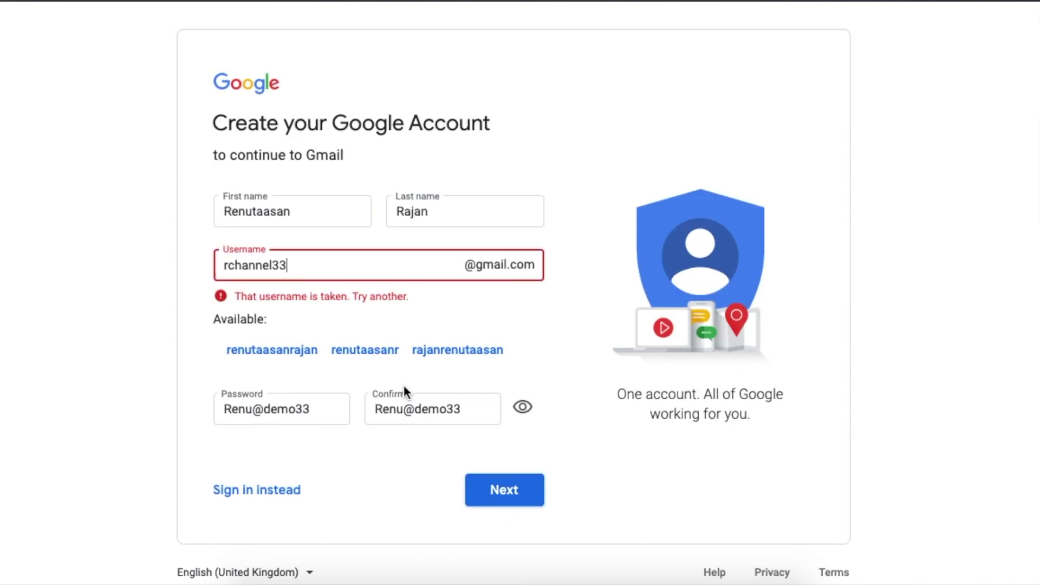
double_click(279, 266)
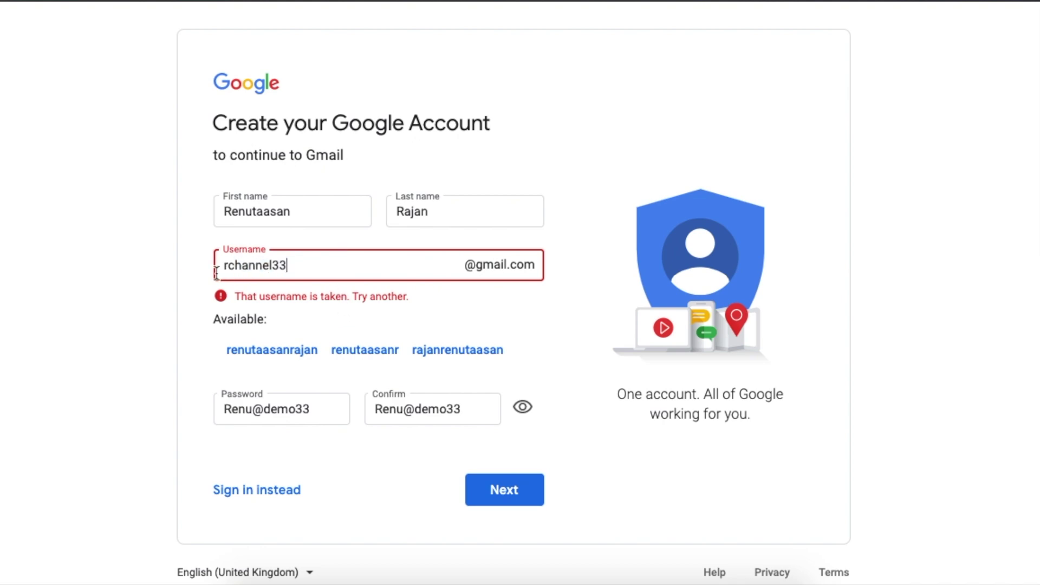
click(505, 499)
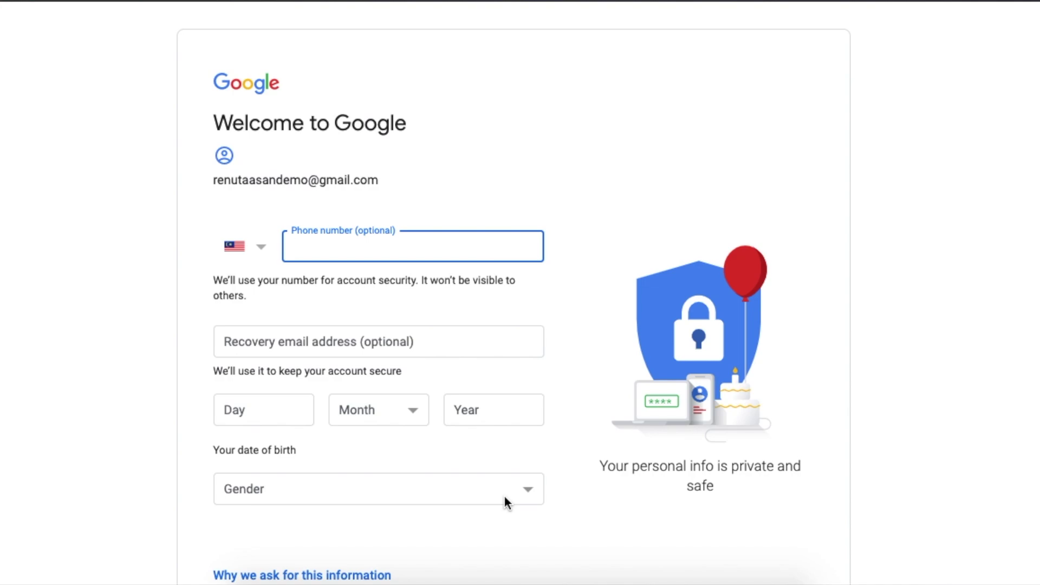
- Keep Malaysia (+60) as the phone country code and leave the phone number blank
click(261, 249)
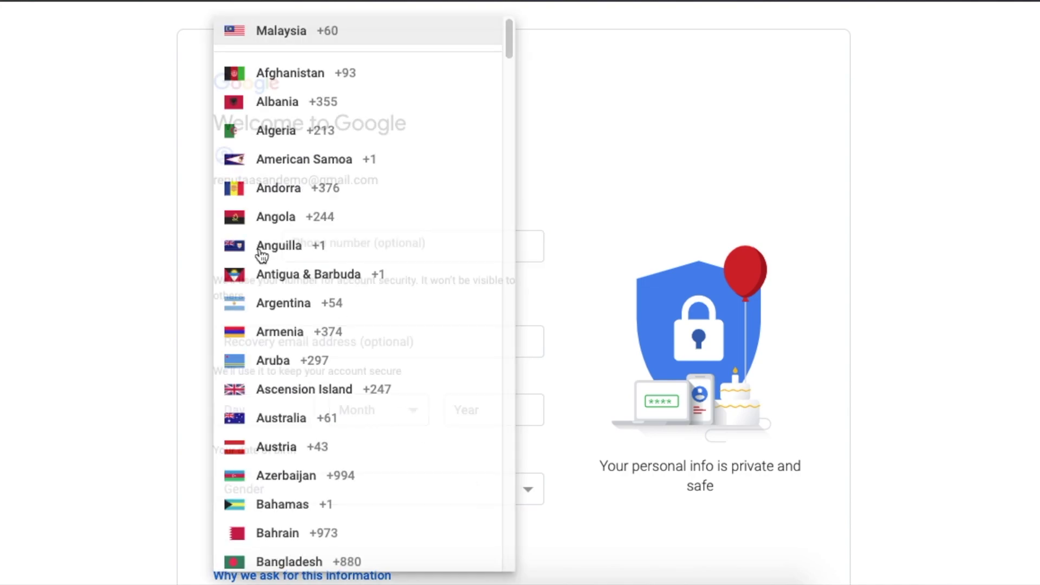
scroll(279, 350, down, 20)
scroll(282, 353, down, 20)
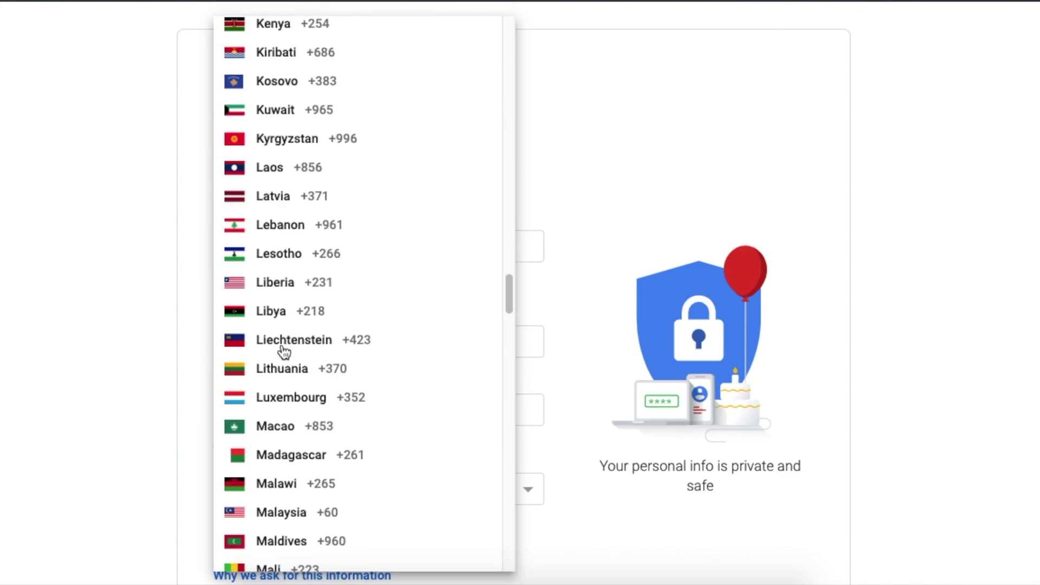
scroll(282, 355, up, 20)
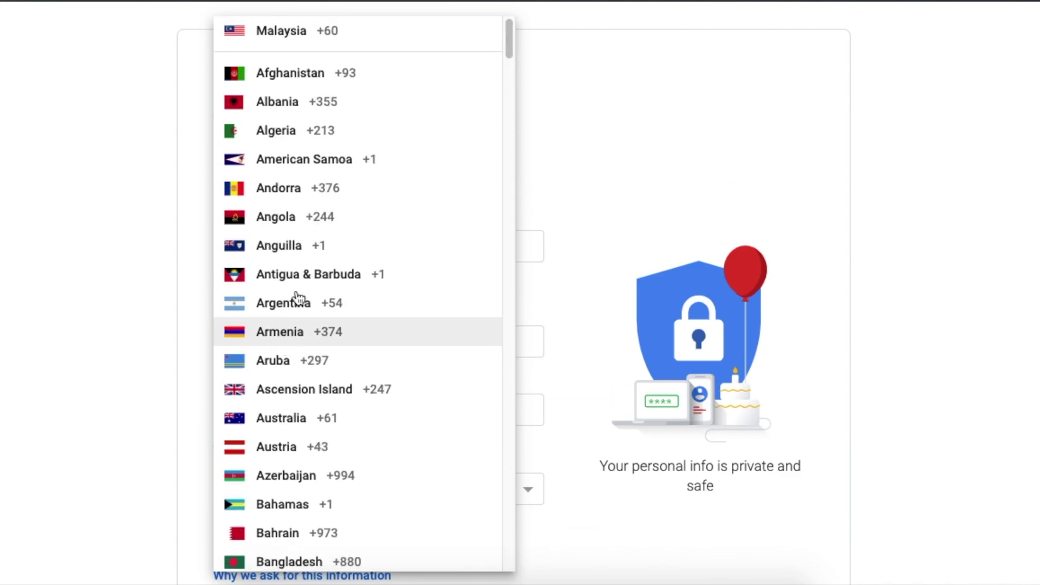
click(571, 165)
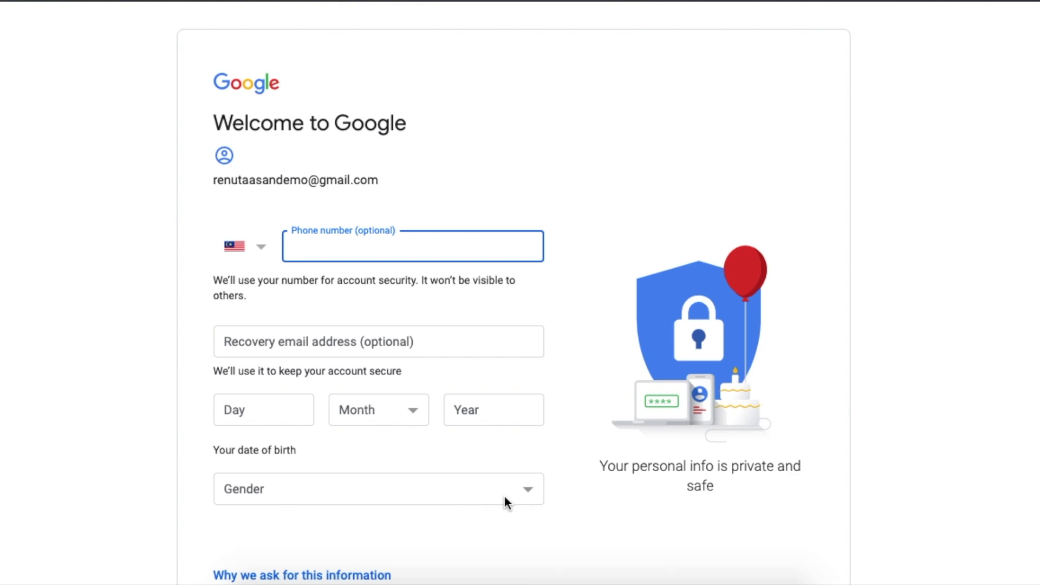
click(574, 172)
- Enter the recovery e-mail address
scroll(532, 287, down, 1)
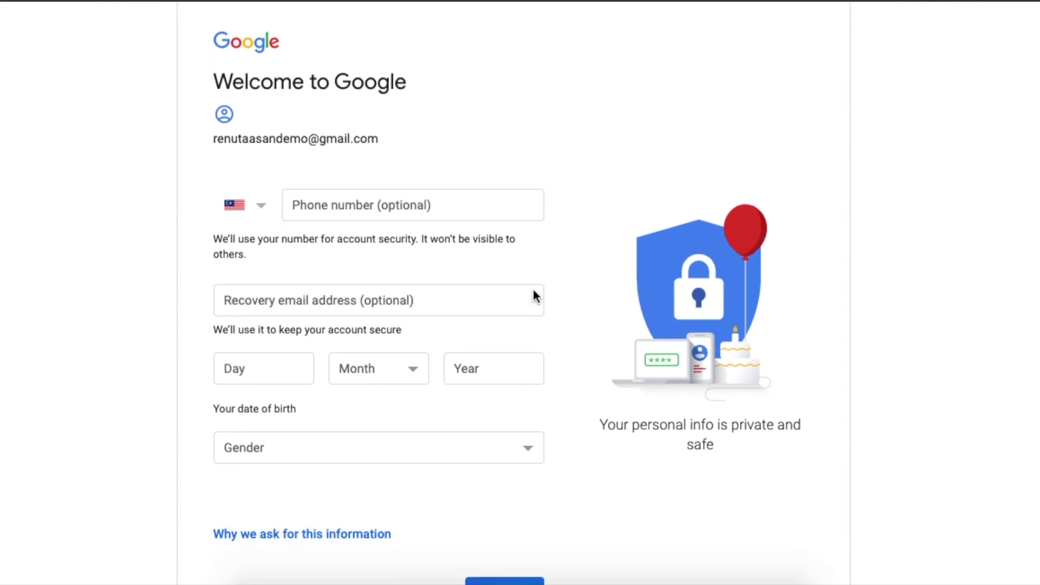
click(432, 304)
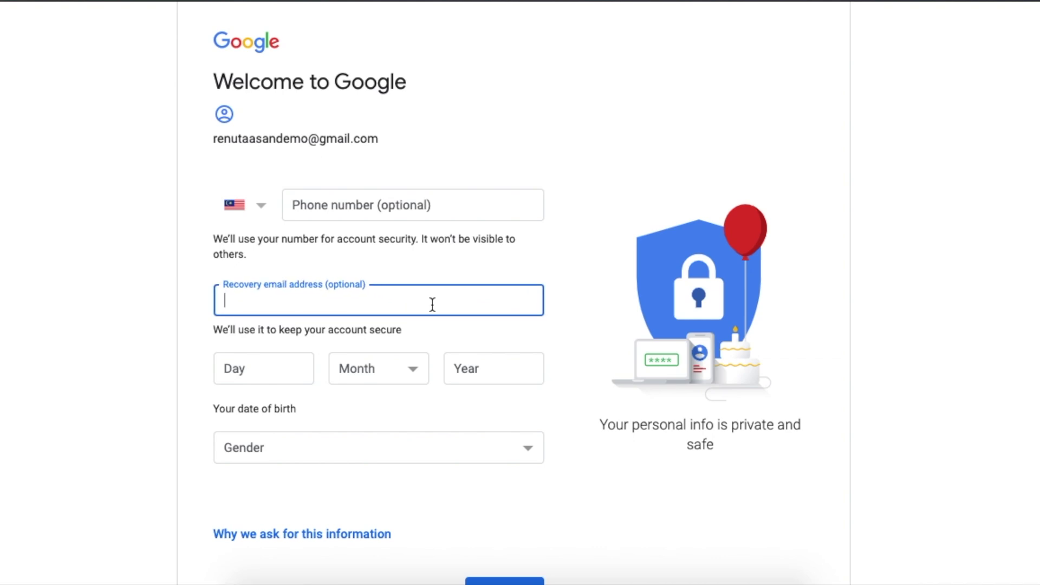
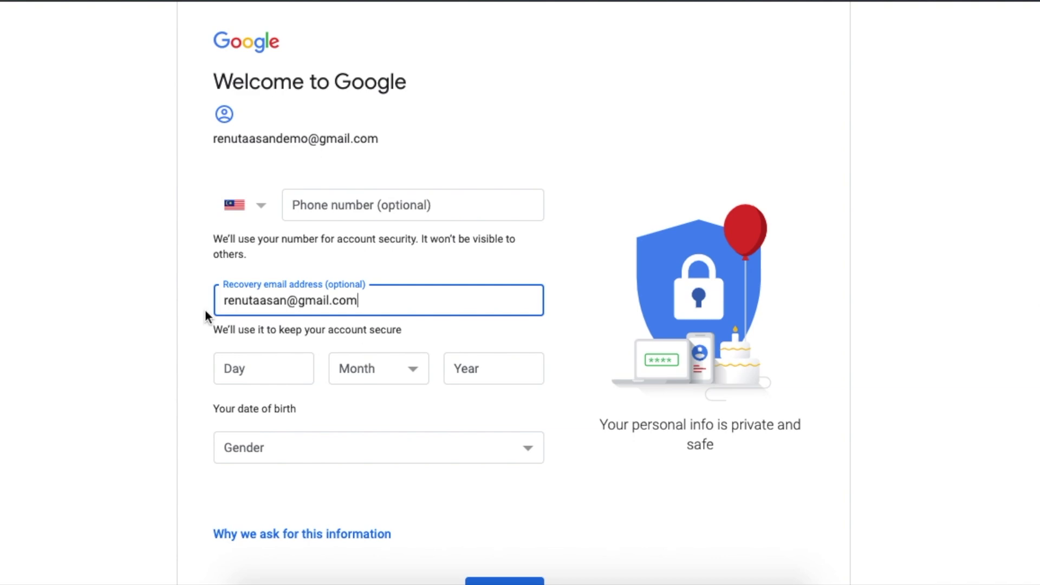
click(168, 306)
- Set the date of birth to 1 January 1980
click(254, 366)
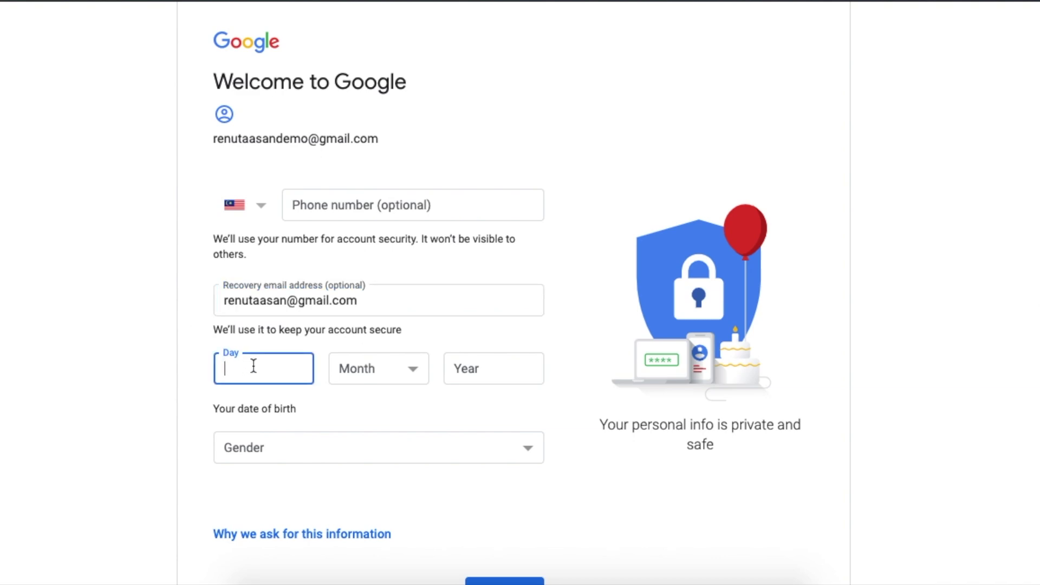
text(1)
click(371, 369)
click(370, 369)
click(466, 368)
text(1980)
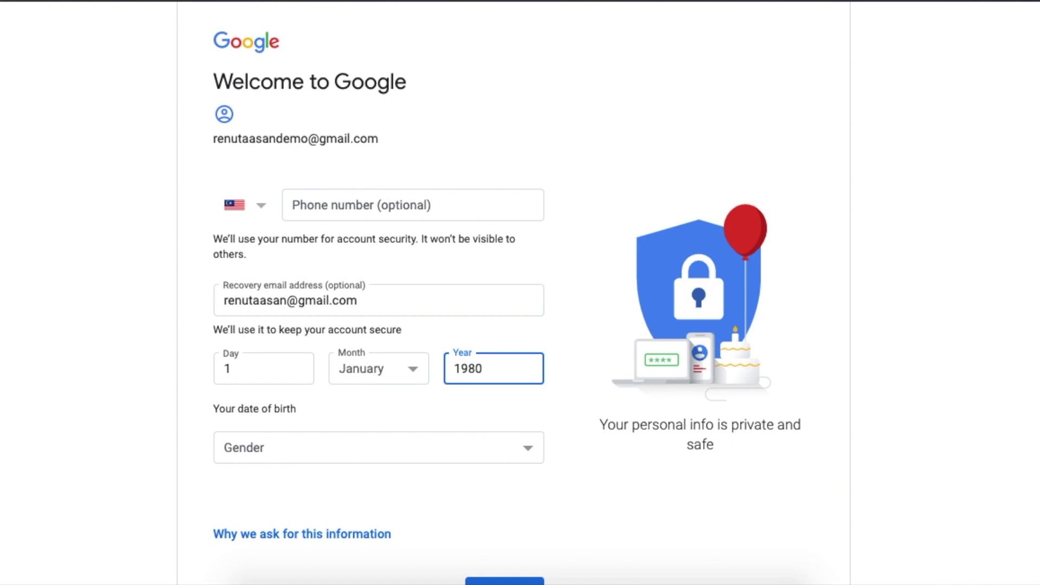
click(448, 420)
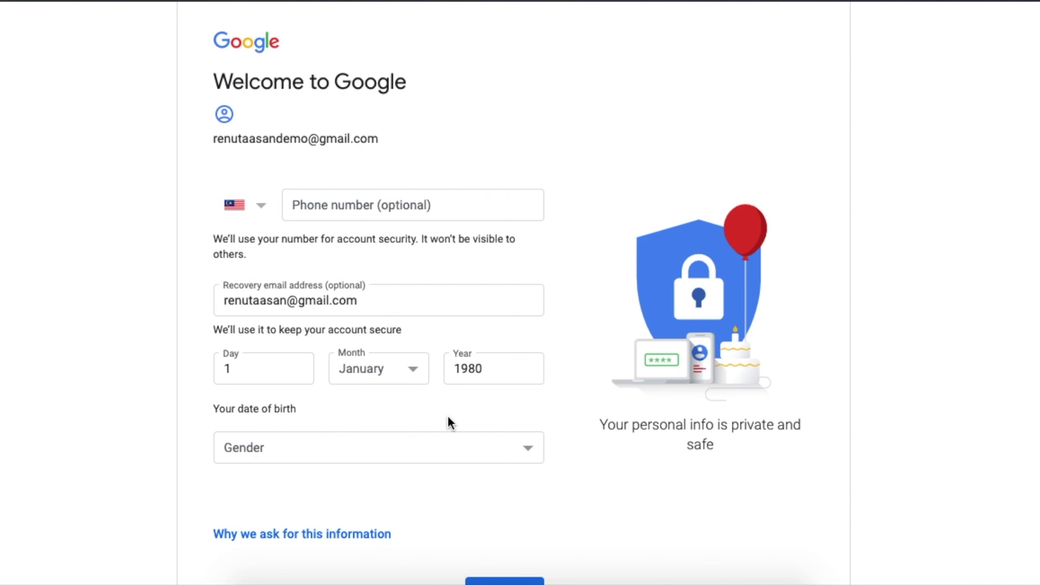
- Choose 'Rather not say' as the gender
scroll(448, 418, down, 2)
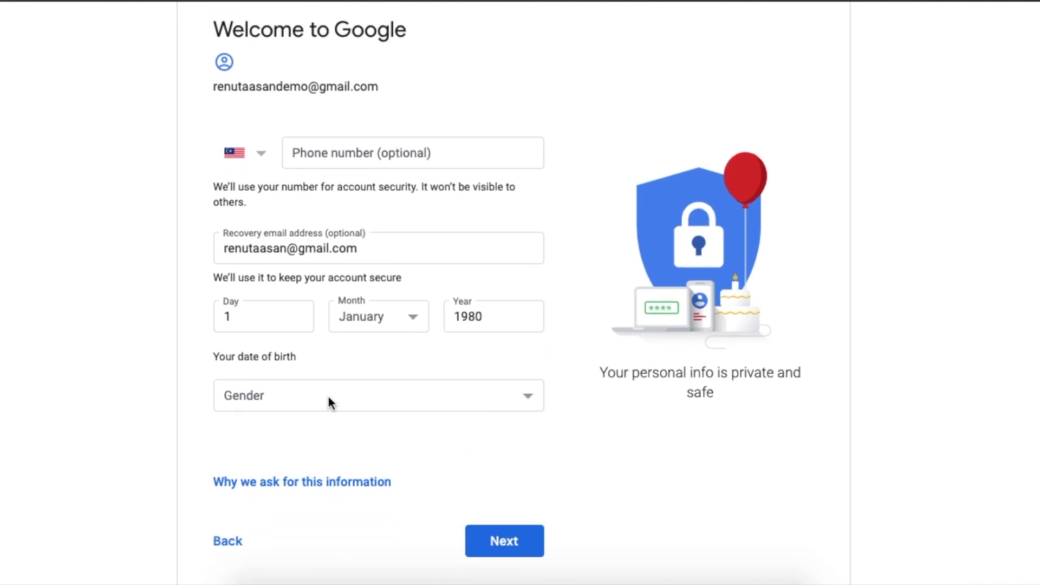
click(301, 393)
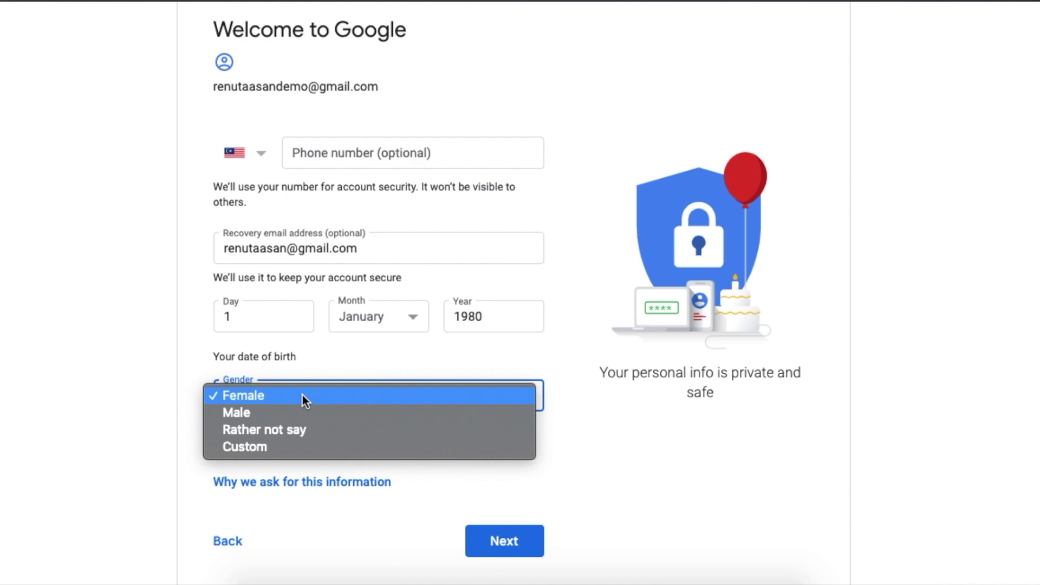
click(304, 430)
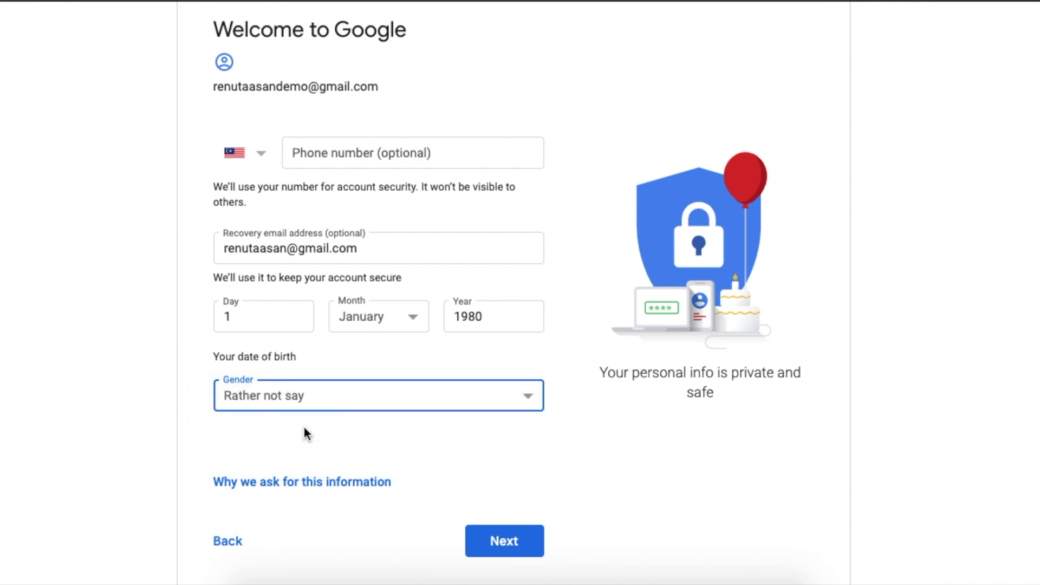
- Submit the personal details, expand More Options in Privacy and Terms, and agree
click(504, 541)
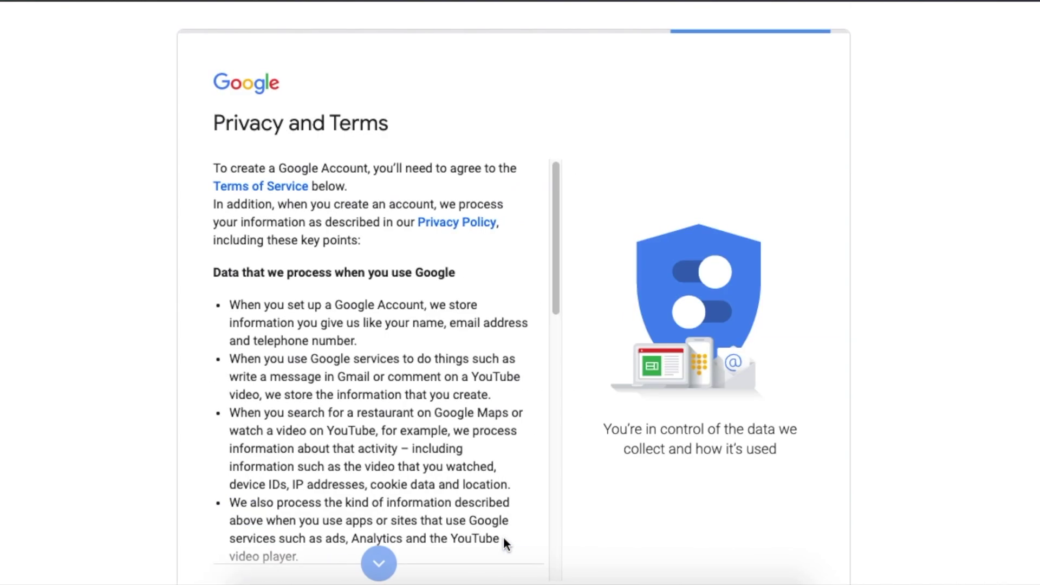
scroll(531, 455, down, 6)
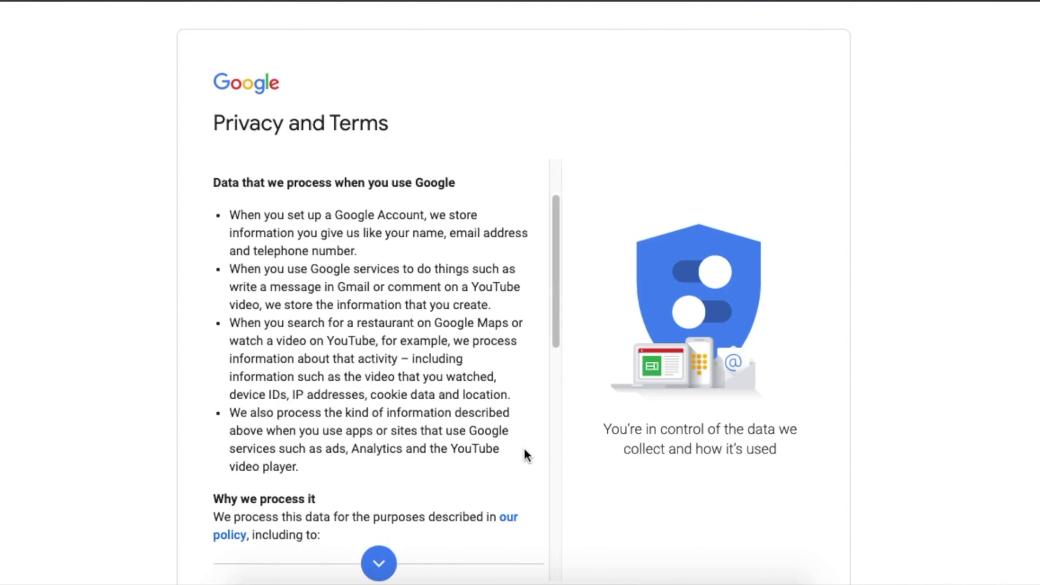
scroll(524, 450, down, 7)
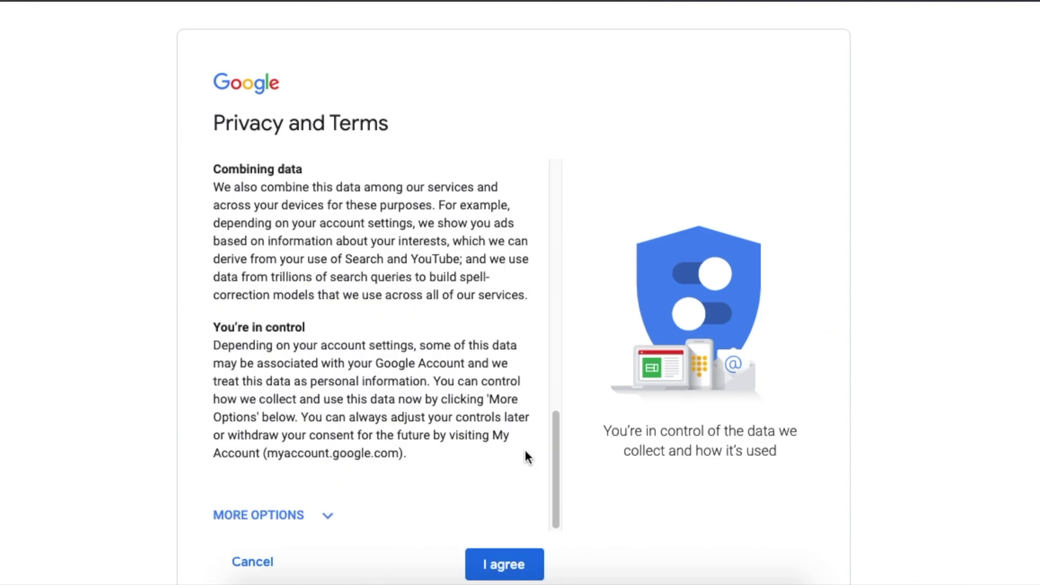
click(260, 515)
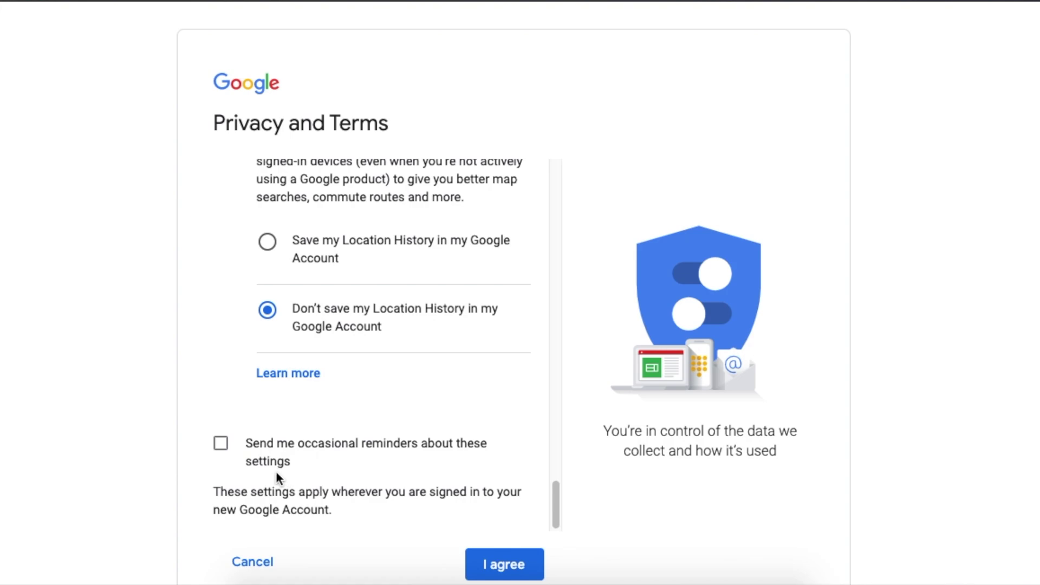
click(497, 564)
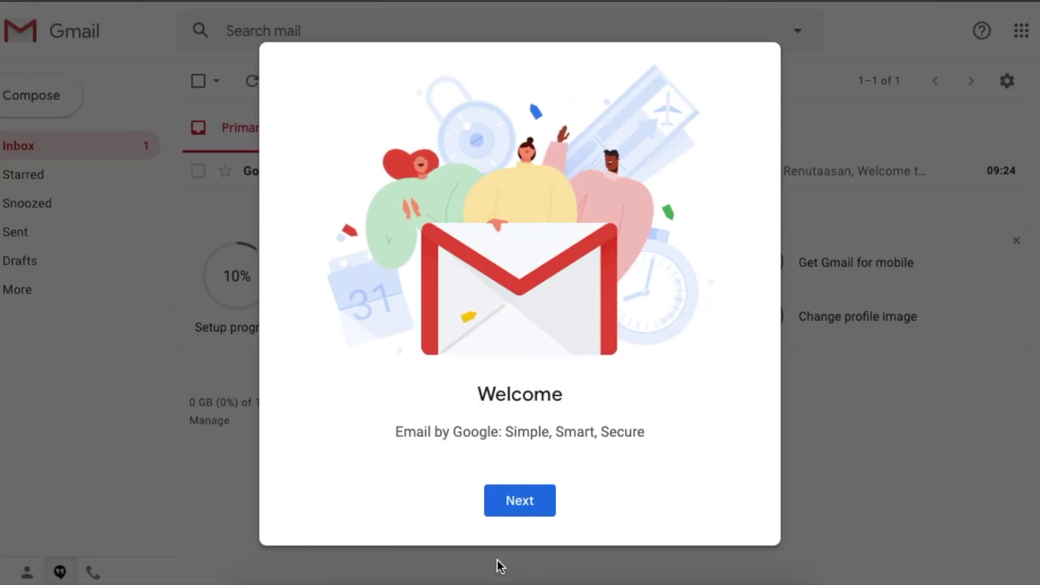
- Dismiss the Welcome dialog and confirm the Default view to show the inbox
click(540, 503)
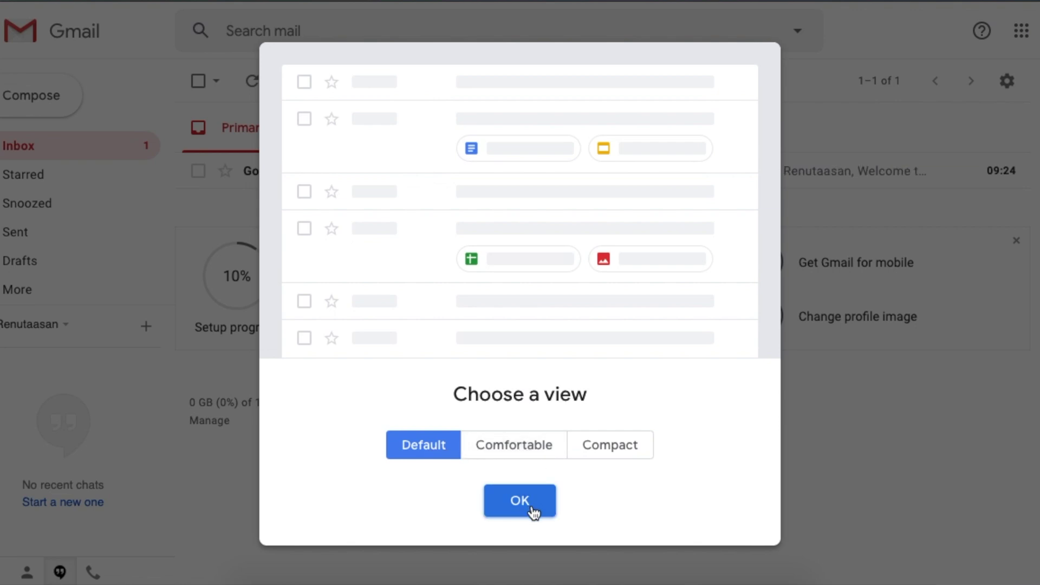
click(531, 512)
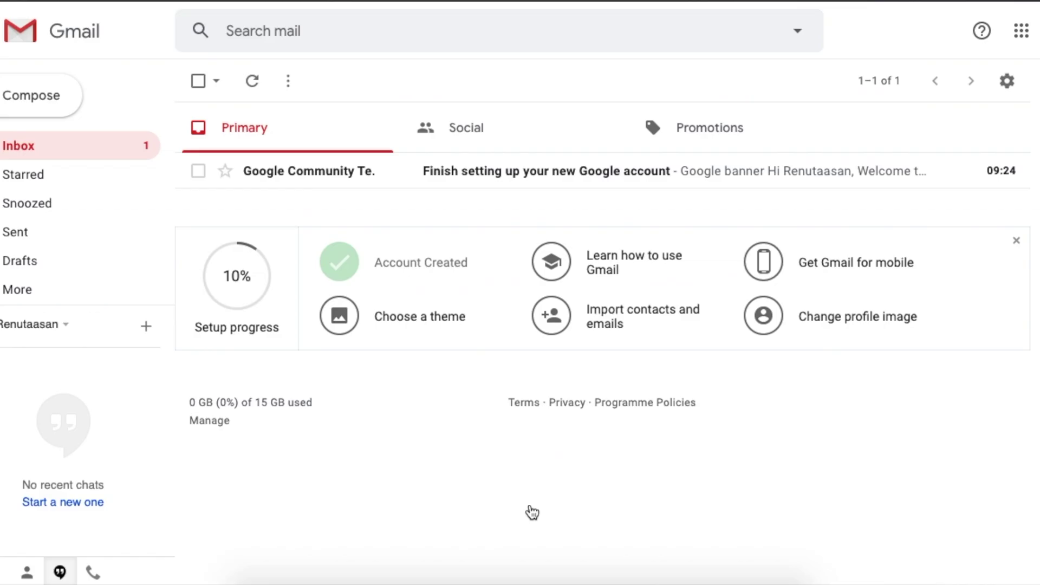